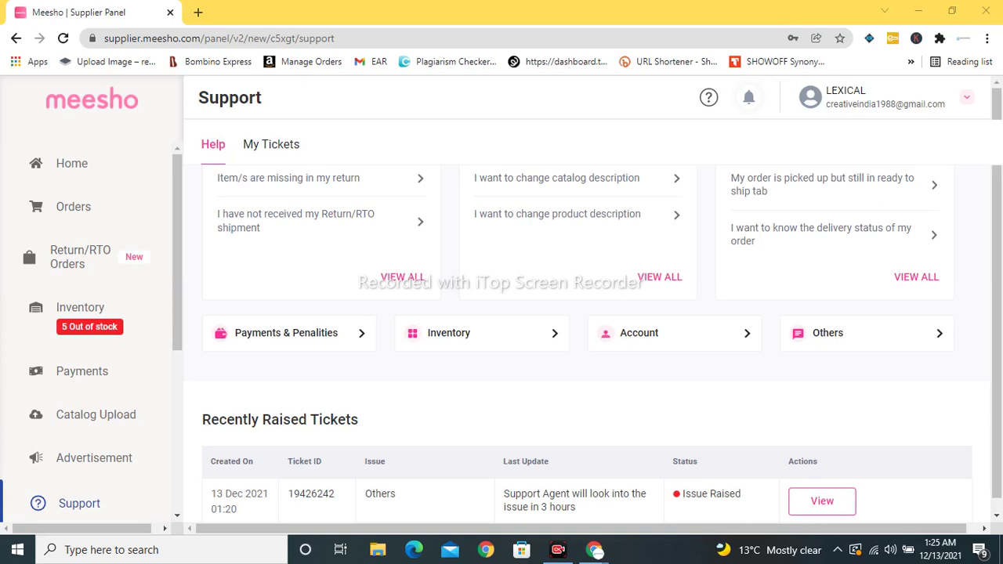
Look through the support issue categories and the list of recently raised tickets
scroll(580, 345, down, 2)
scroll(580, 345, up, 2)
scroll(86, 416, down, 1)
scroll(580, 345, up, 2)
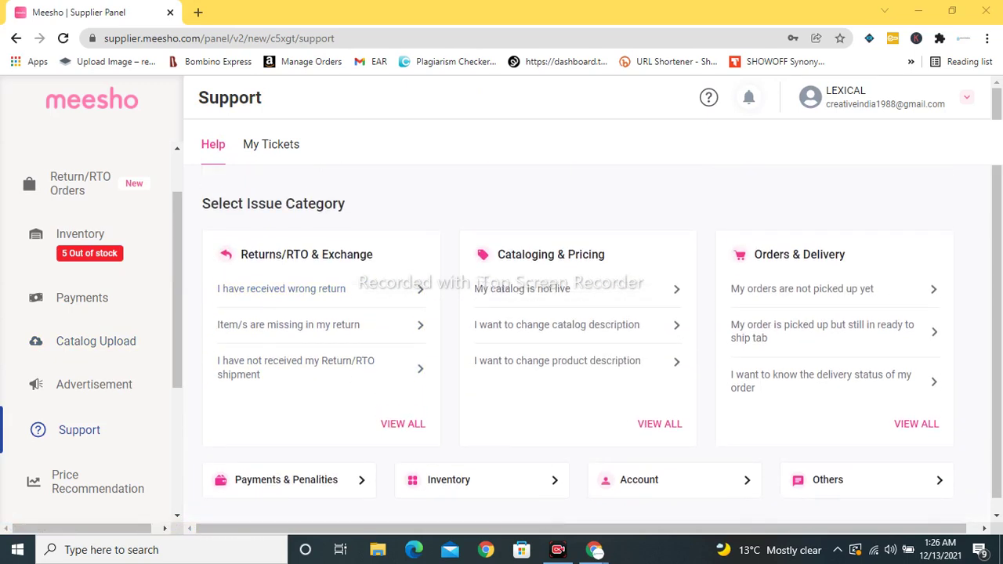
drag(354, 255, 292, 254)
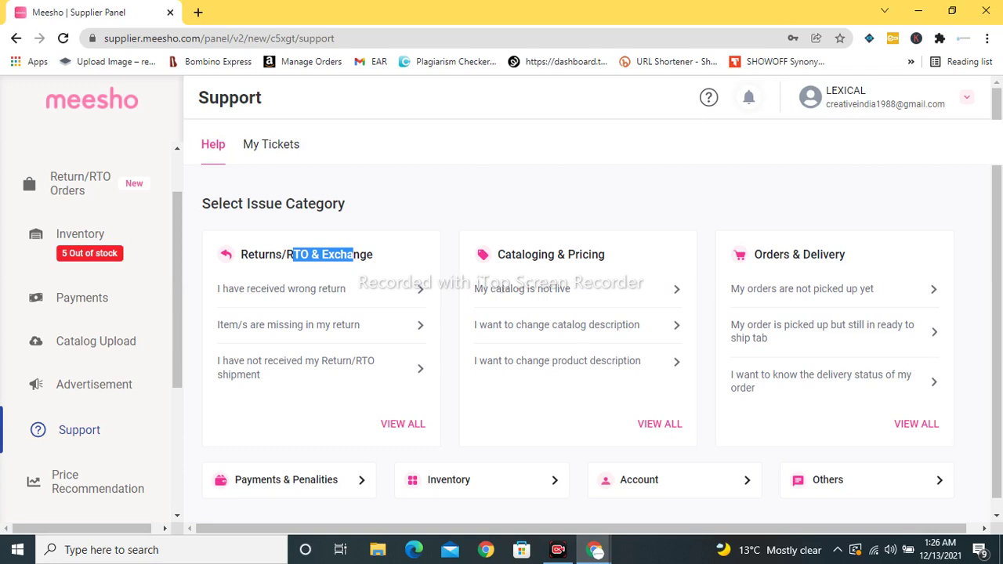
scroll(577, 360, down, 1)
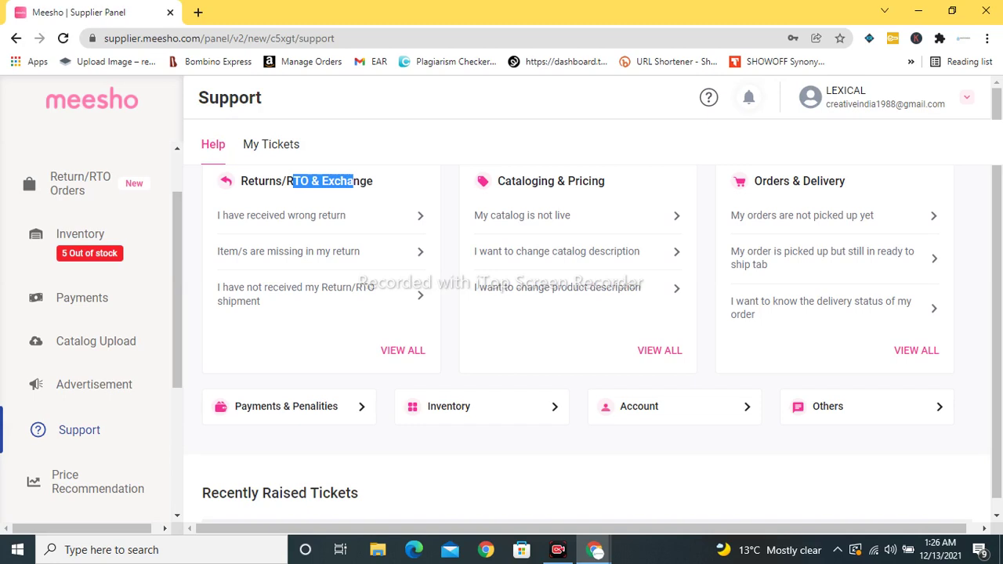
scroll(587, 345, down, 1)
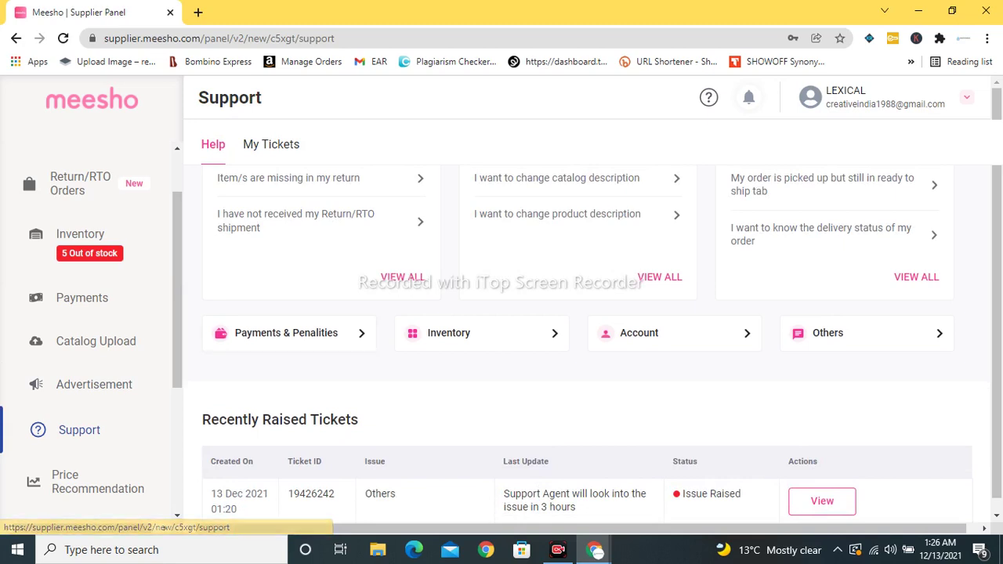
scroll(587, 344, up, 2)
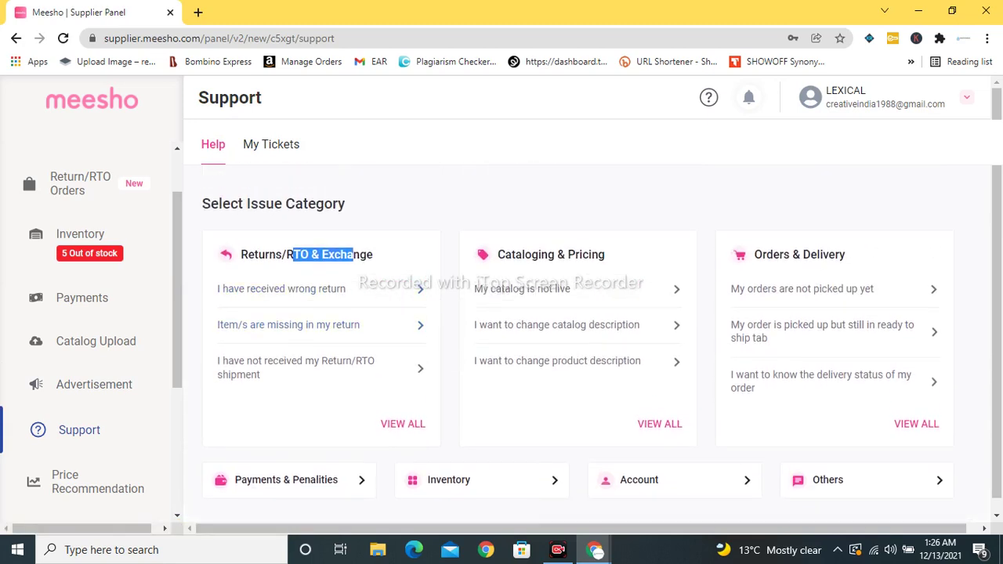
Open a new ticket form for the Others issue within the Others help category
scroll(587, 345, down, 1)
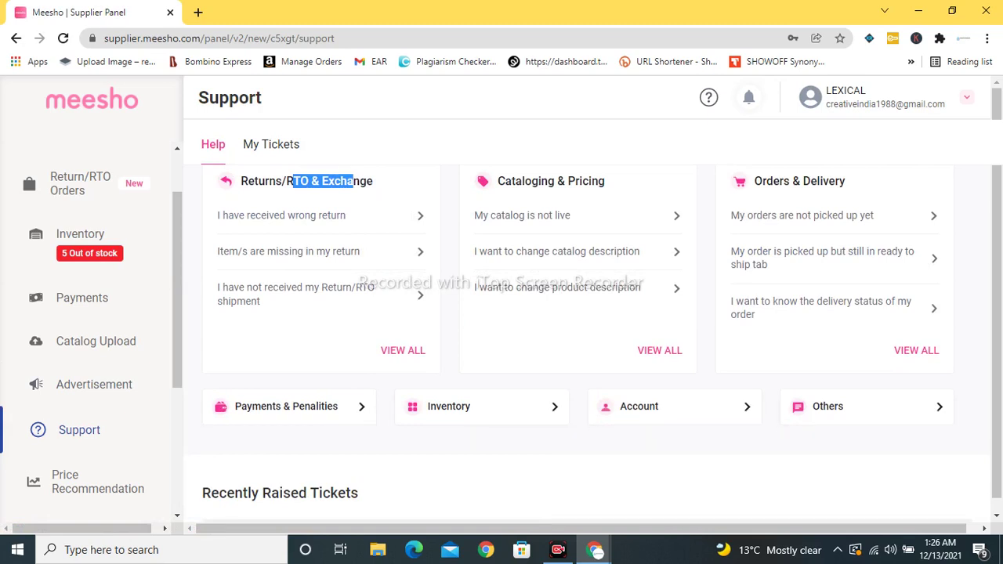
scroll(587, 345, down, 1)
click(862, 333)
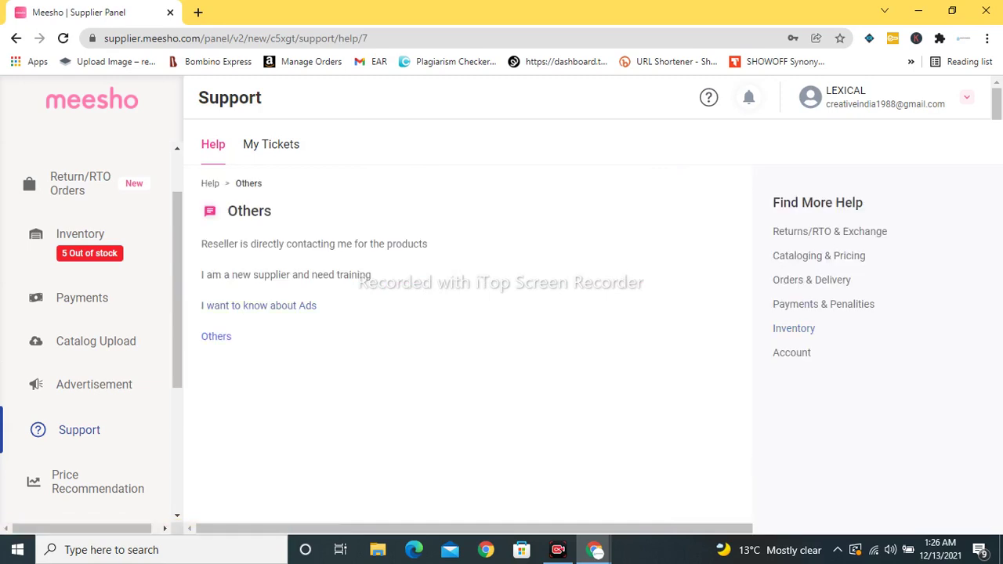
click(217, 336)
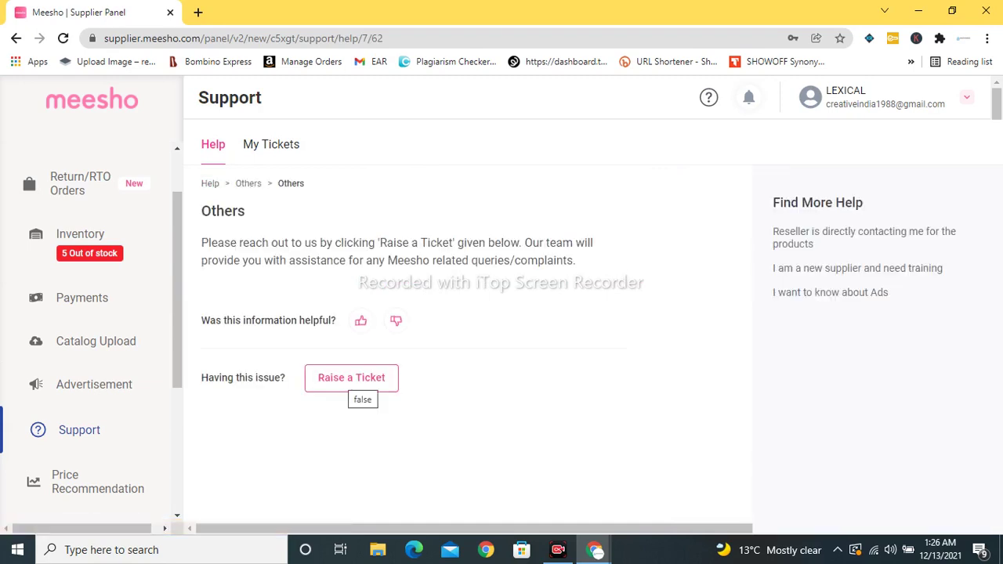
click(351, 378)
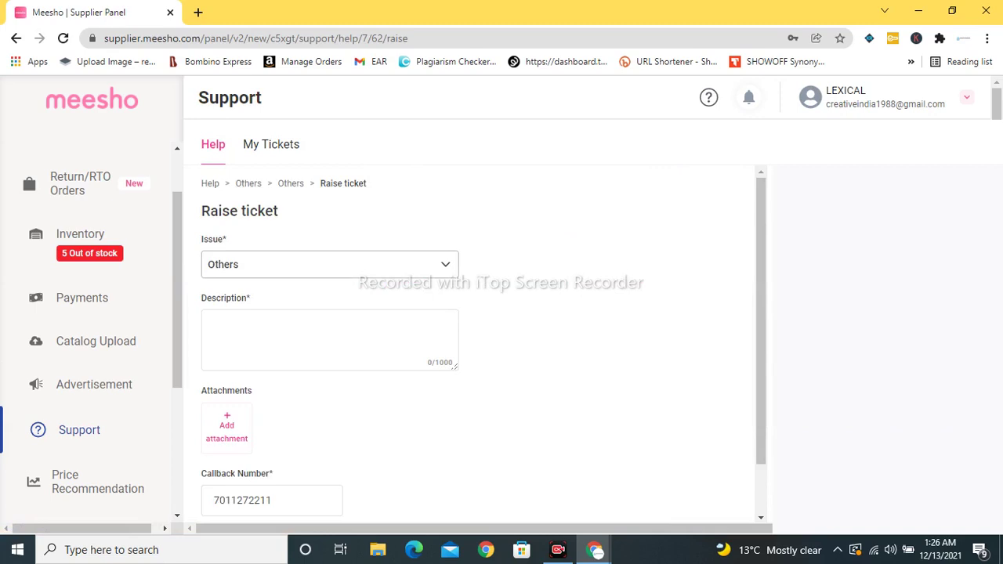
Review the available issue types on the ticket form, leaving Others selected
click(329, 265)
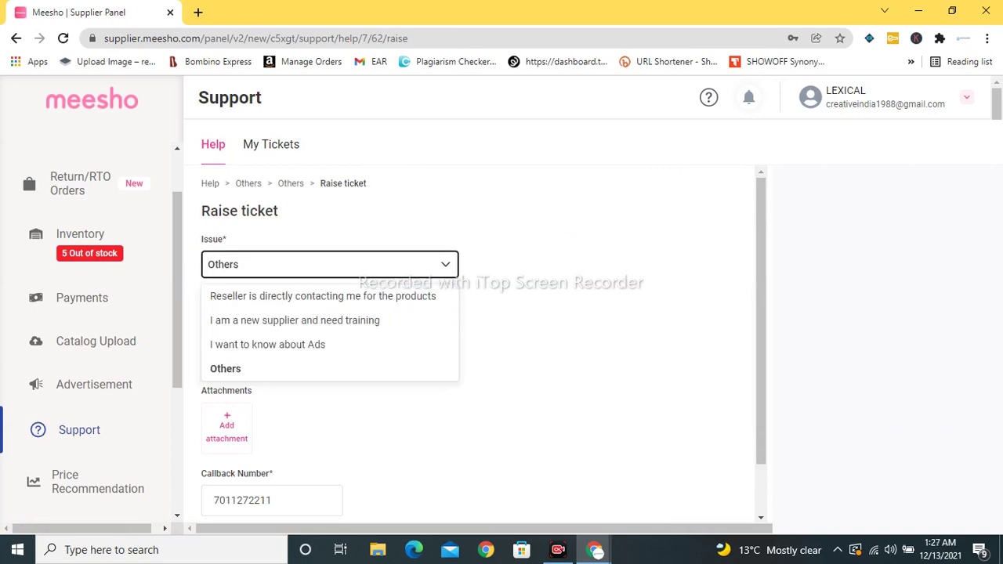
click(329, 264)
click(206, 321)
click(329, 265)
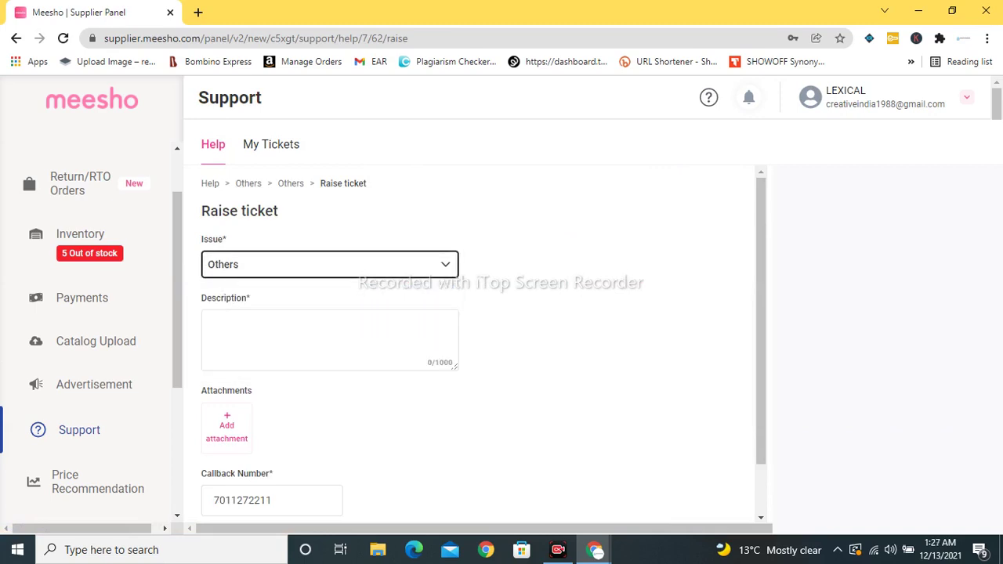
key(Down)
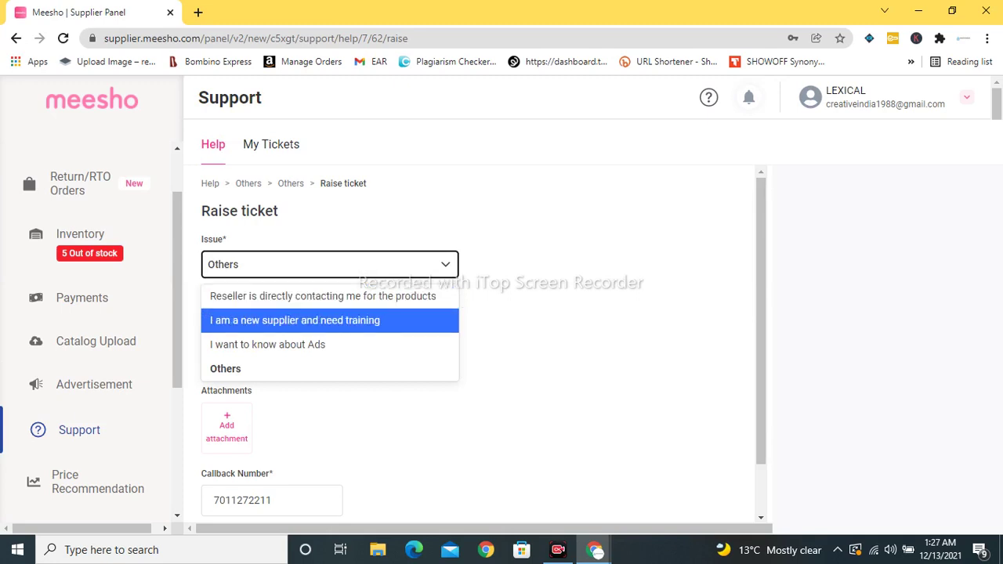
key(Up)
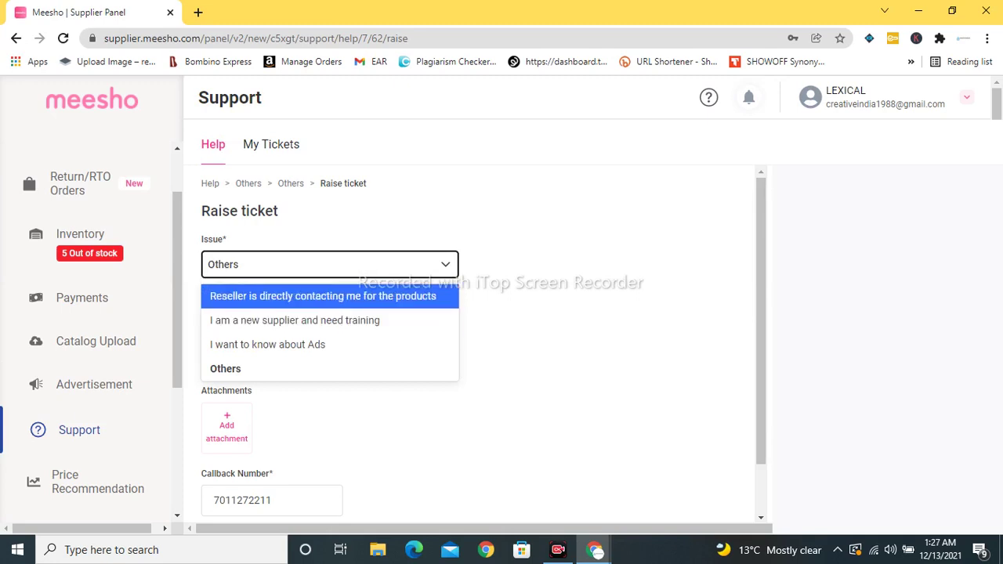
key(Down)
key(Up)
key(Down)
key(Escape)
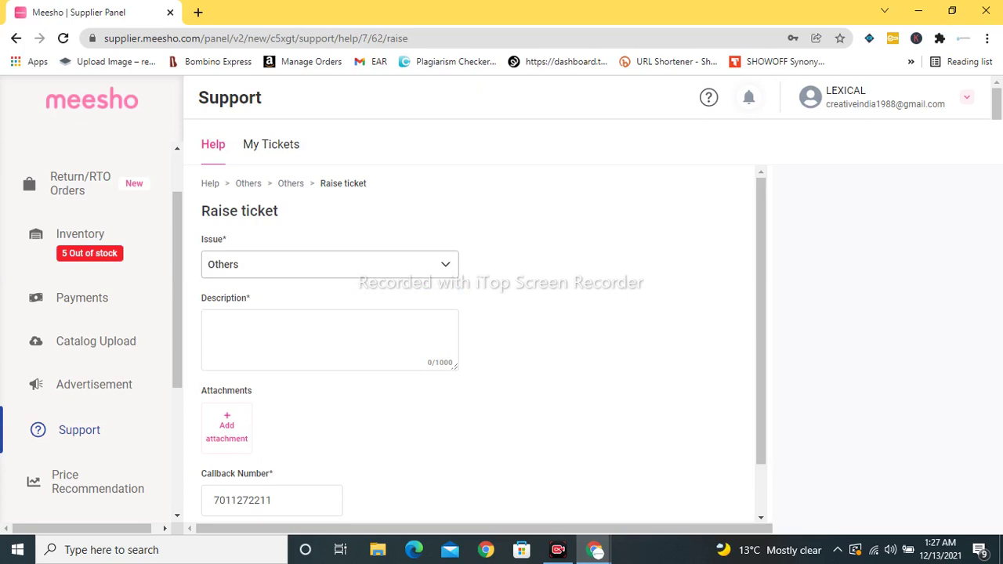
Enter "Call me" as the ticket description and submit the ticket
click(206, 322)
text(C)
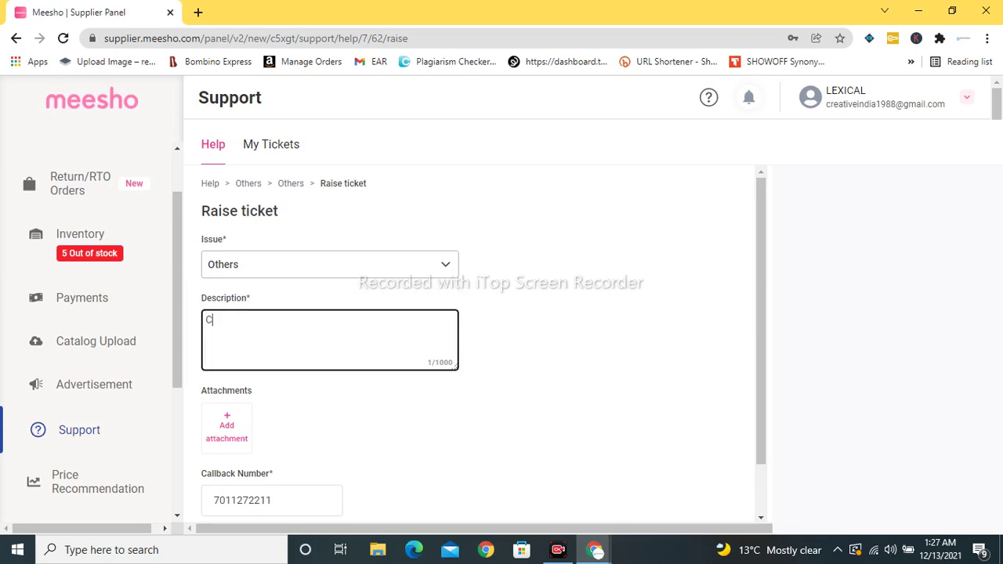
text(all me)
scroll(483, 348, down, 1)
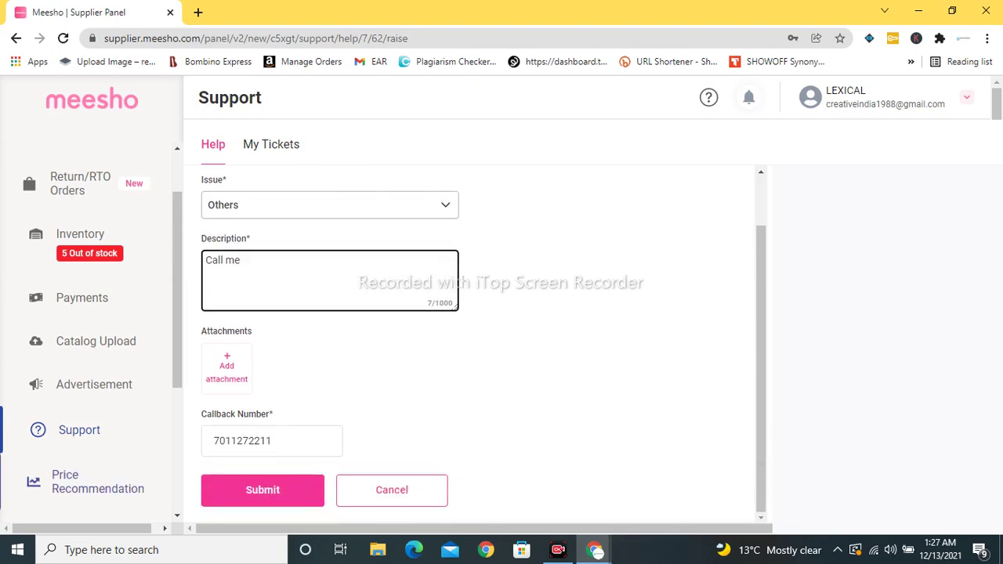
click(263, 489)
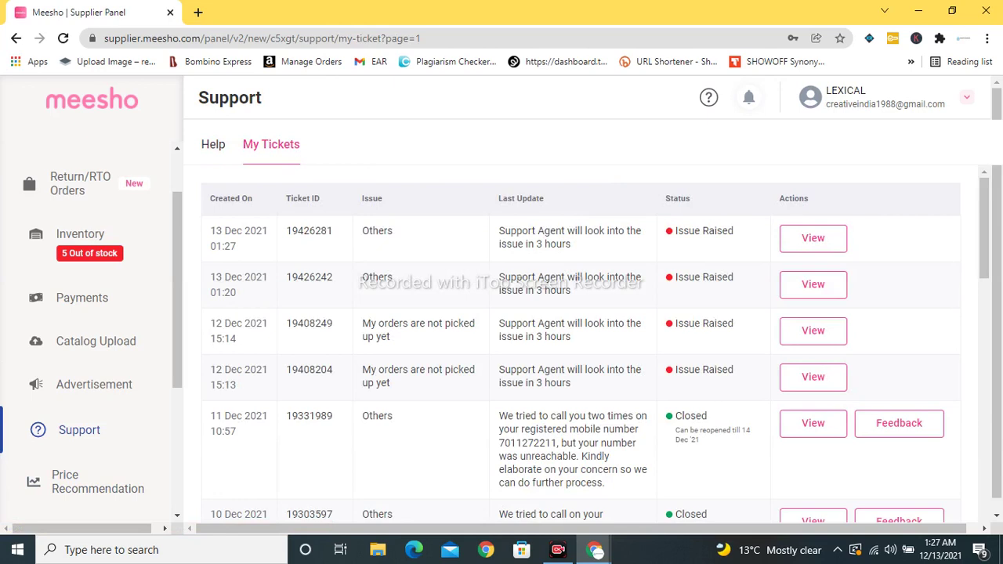
Open the newest ticket and examine its description, callback number and updates
click(812, 238)
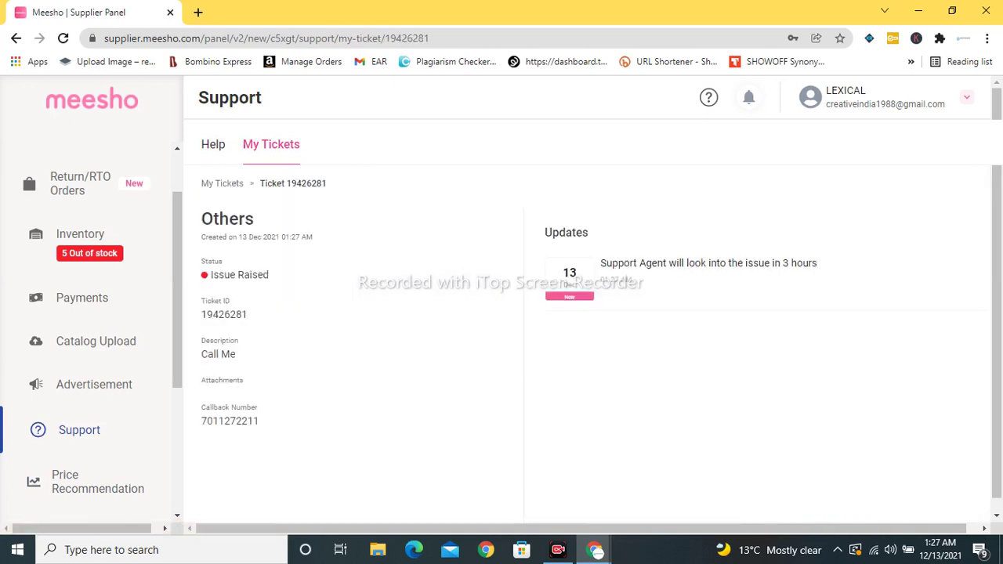
drag(213, 354, 237, 354)
drag(207, 421, 260, 421)
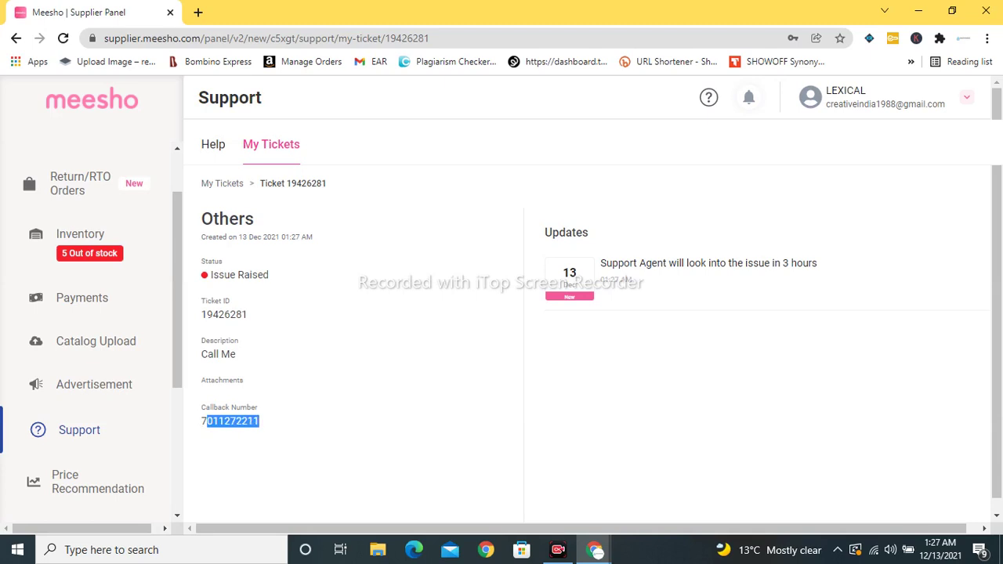
click(259, 421)
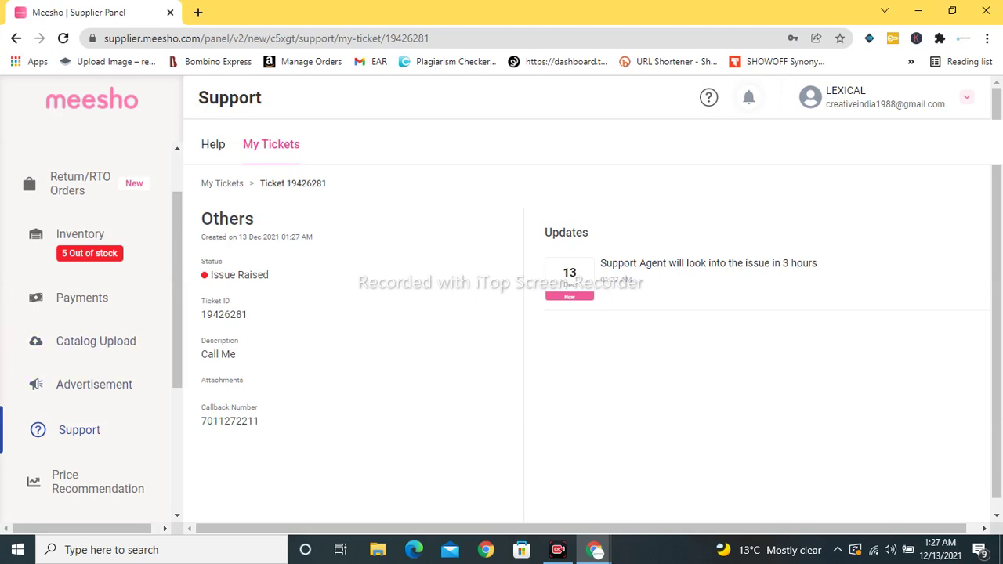
double_click(566, 232)
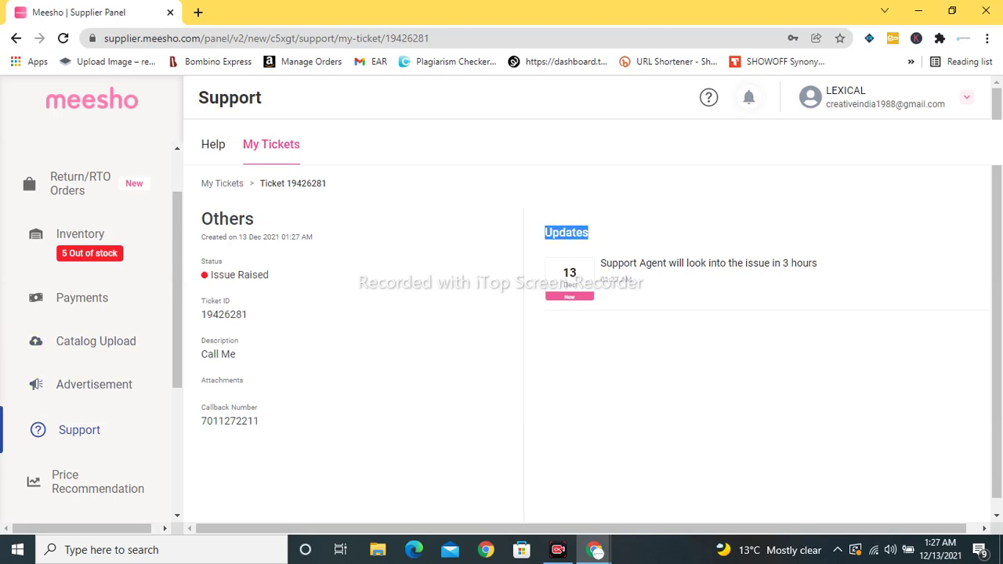
click(565, 232)
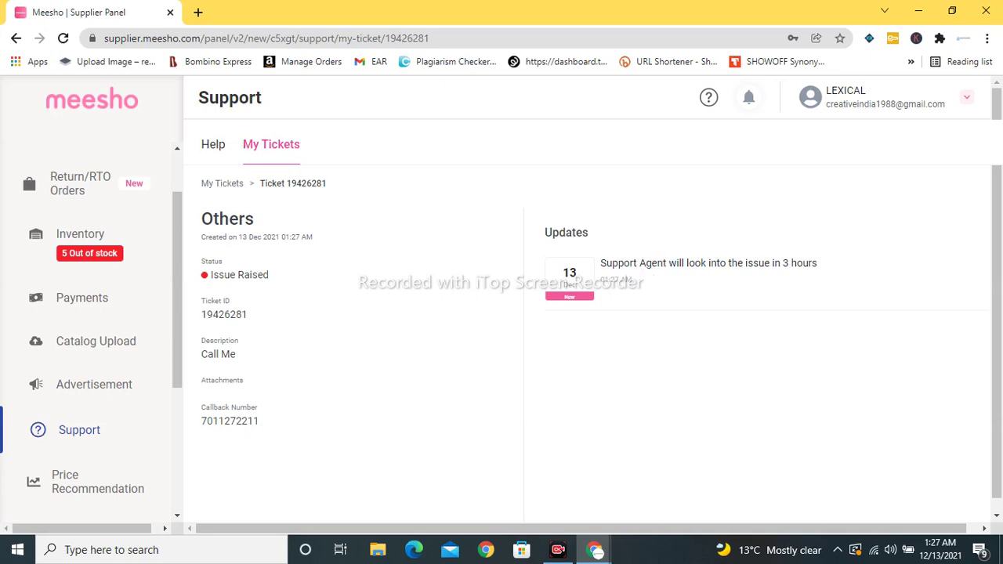